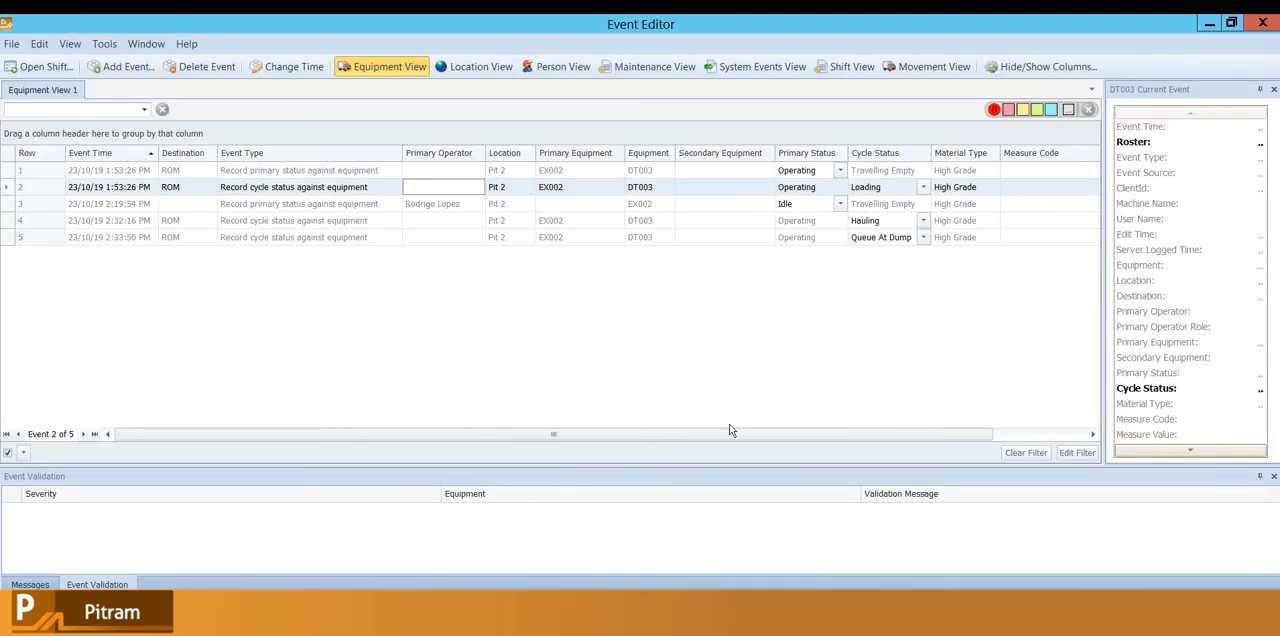
Review the list of shifts available to open in the Event Editor and leave without loading another one.
left_click(442, 238)
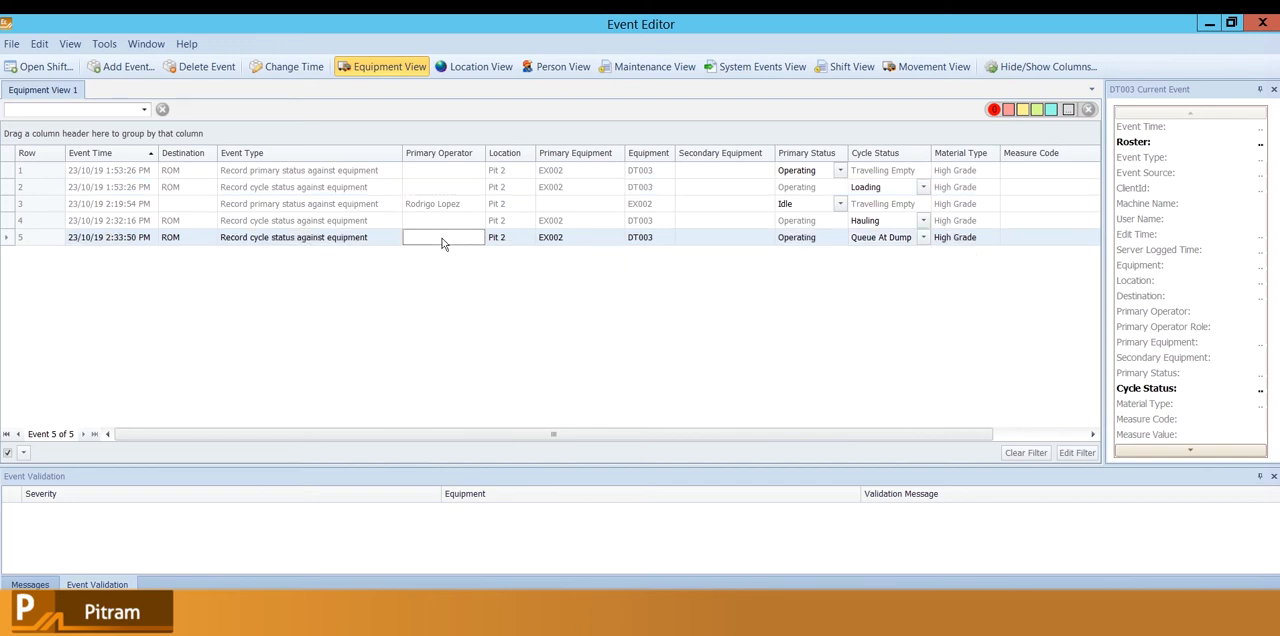
left_click(53, 67)
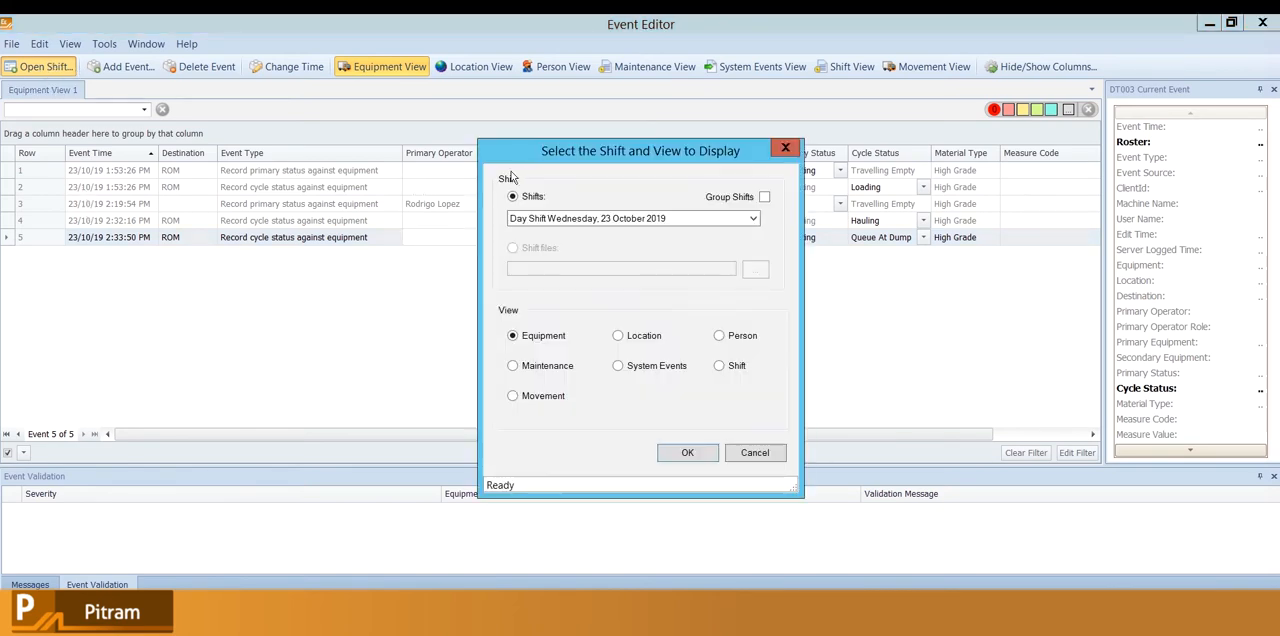
left_click(625, 218)
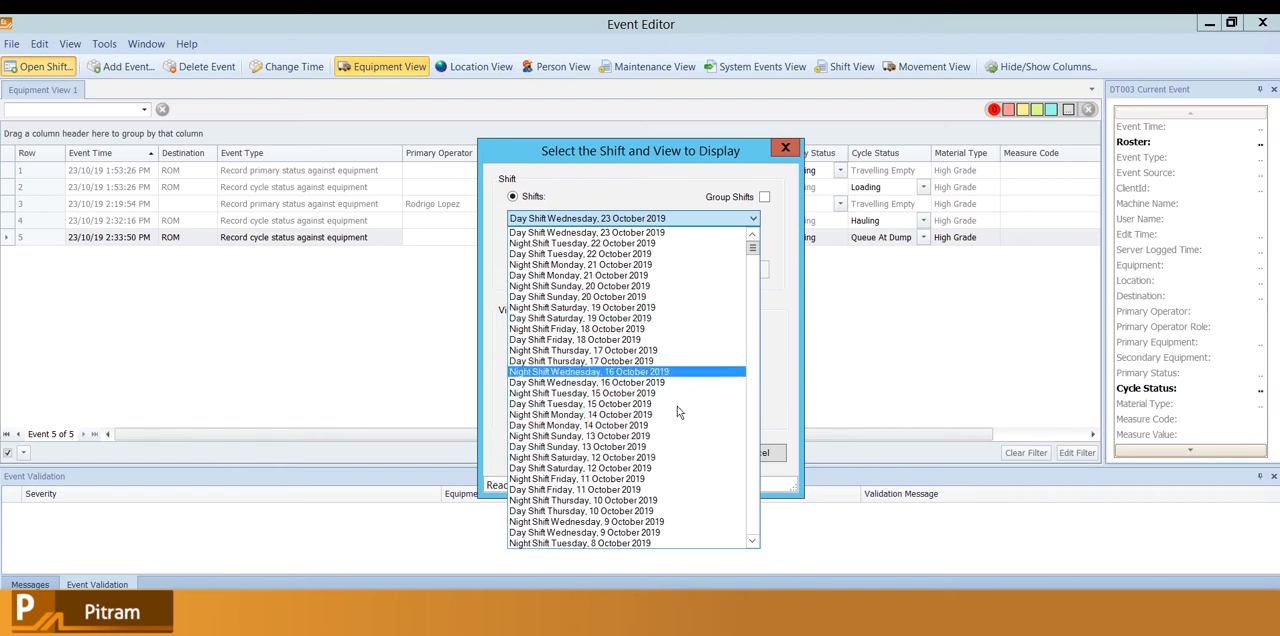
left_click(783, 350)
left_click(756, 454)
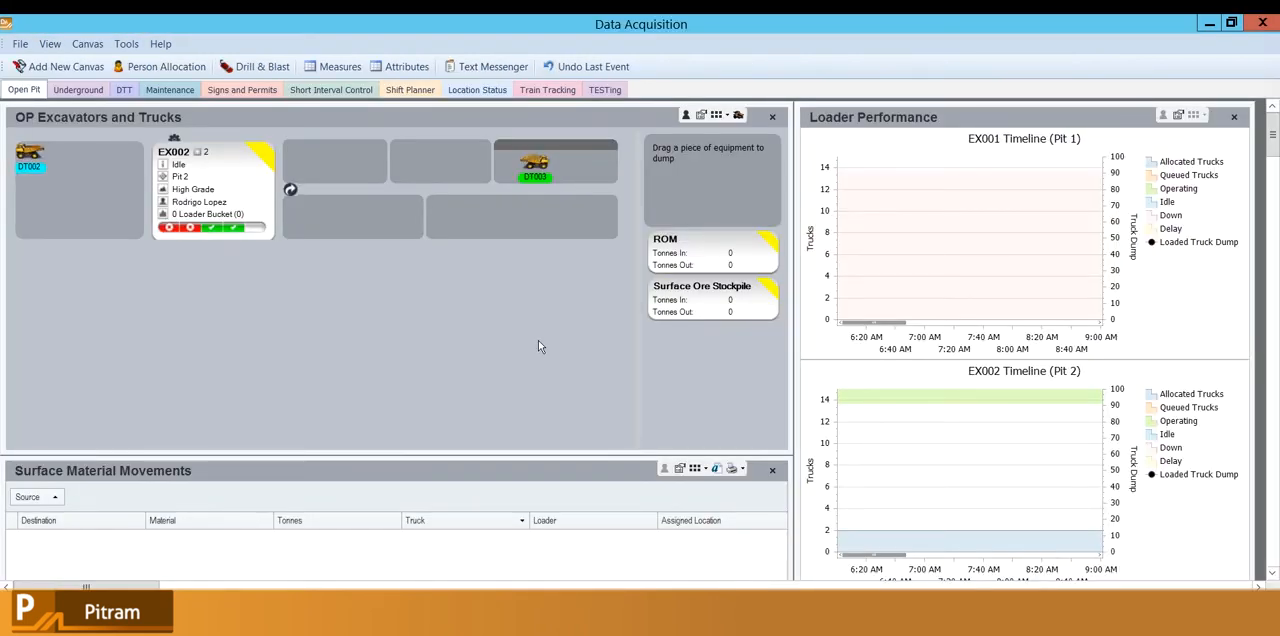
Switch to the Pitram web portal, close the displayed shift record, and open the Day Shift record from the Shift definition table.
mouse_move(310, 622)
left_click(310, 628)
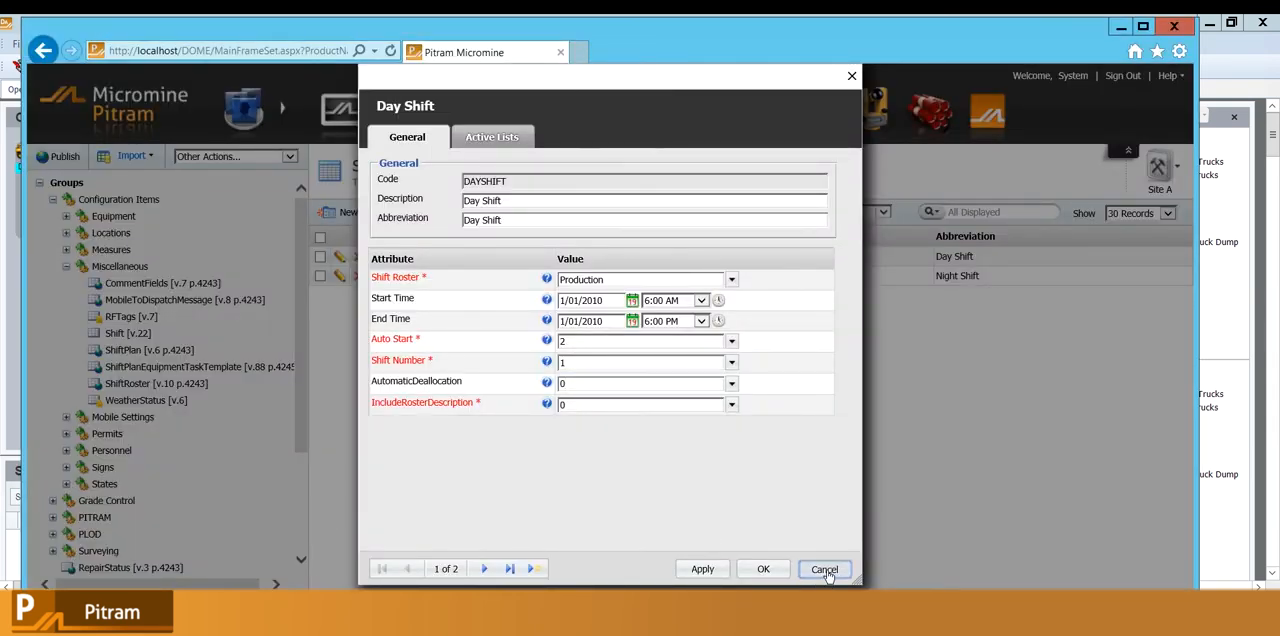
left_click(823, 569)
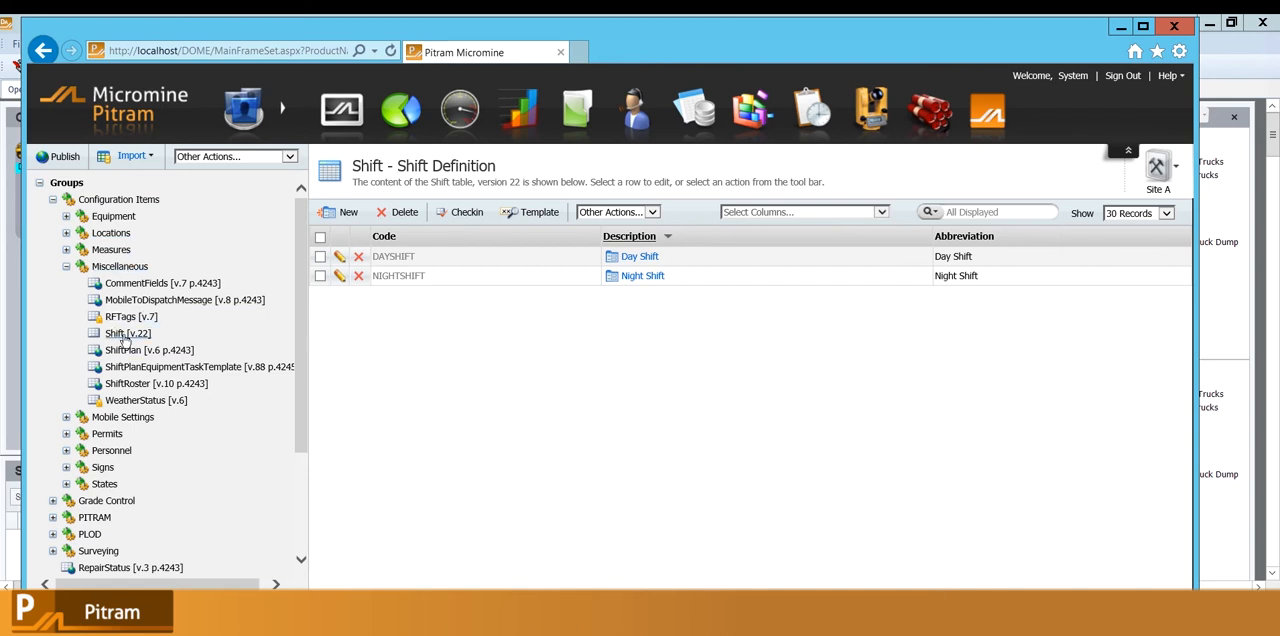
double_click(407, 275)
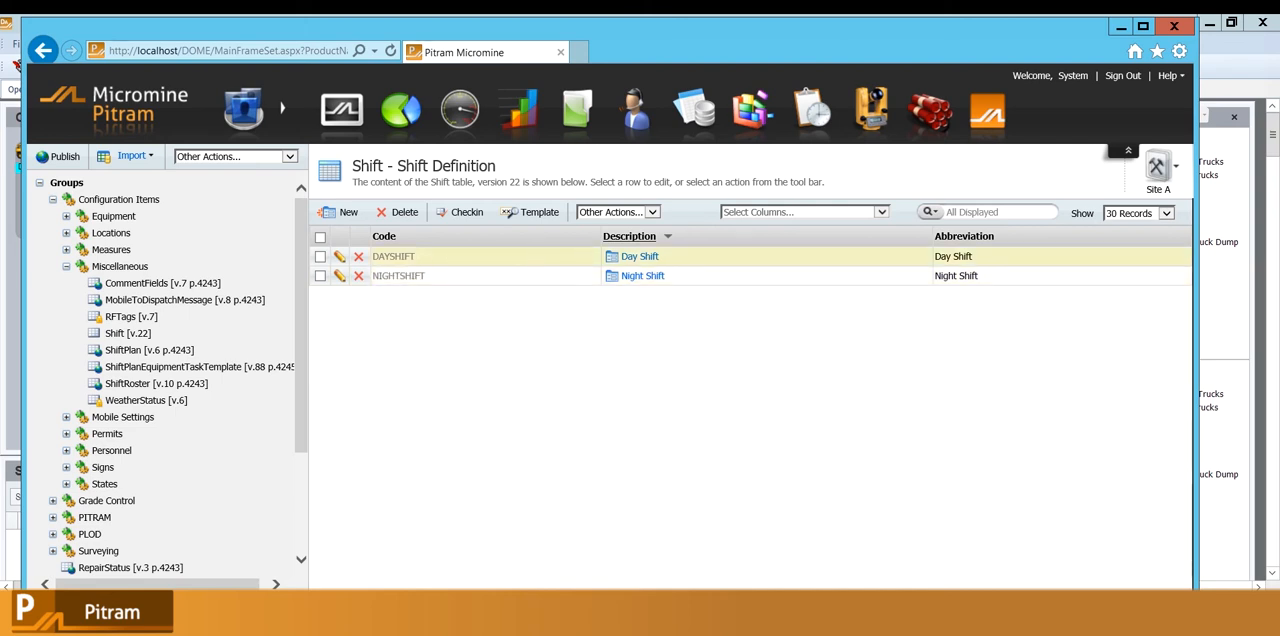
left_click(646, 257)
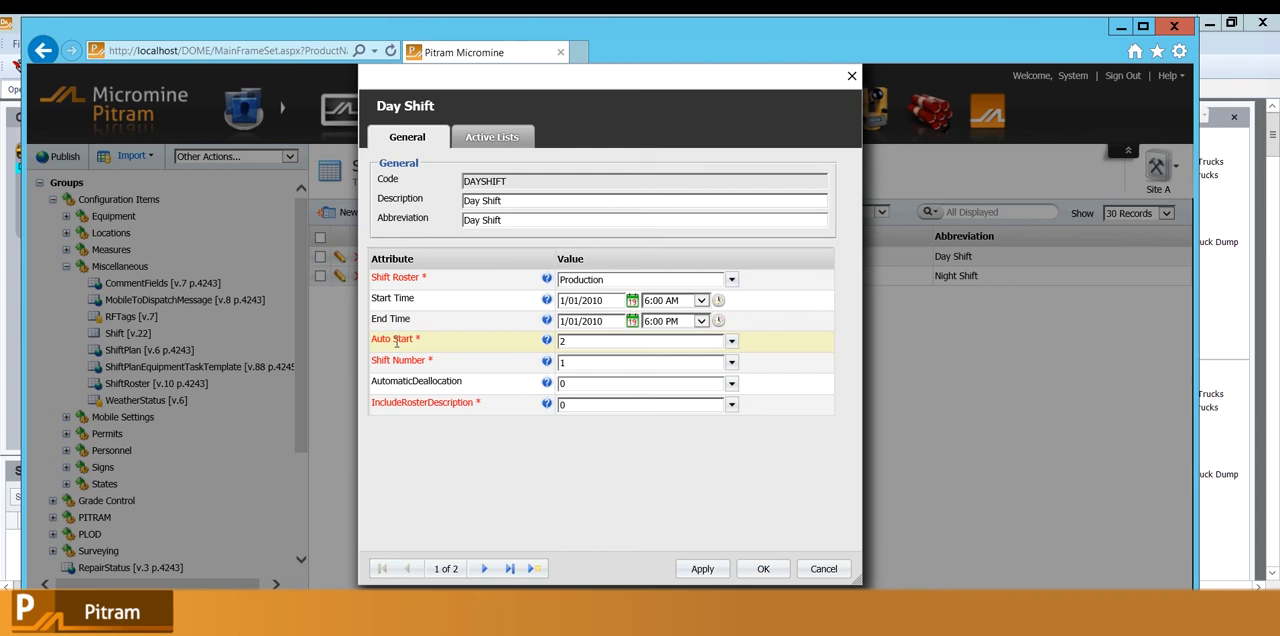
Try Auto Start values 0 and 2 on the Day Shift record and close it without saving.
left_click(572, 345)
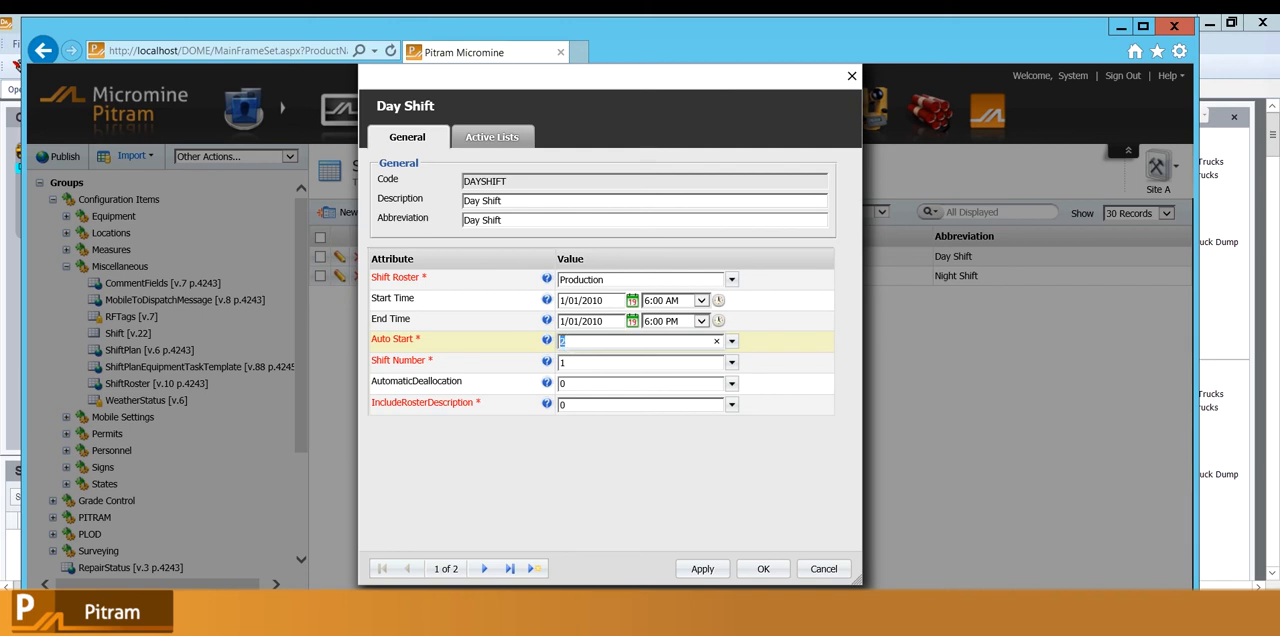
type("1")
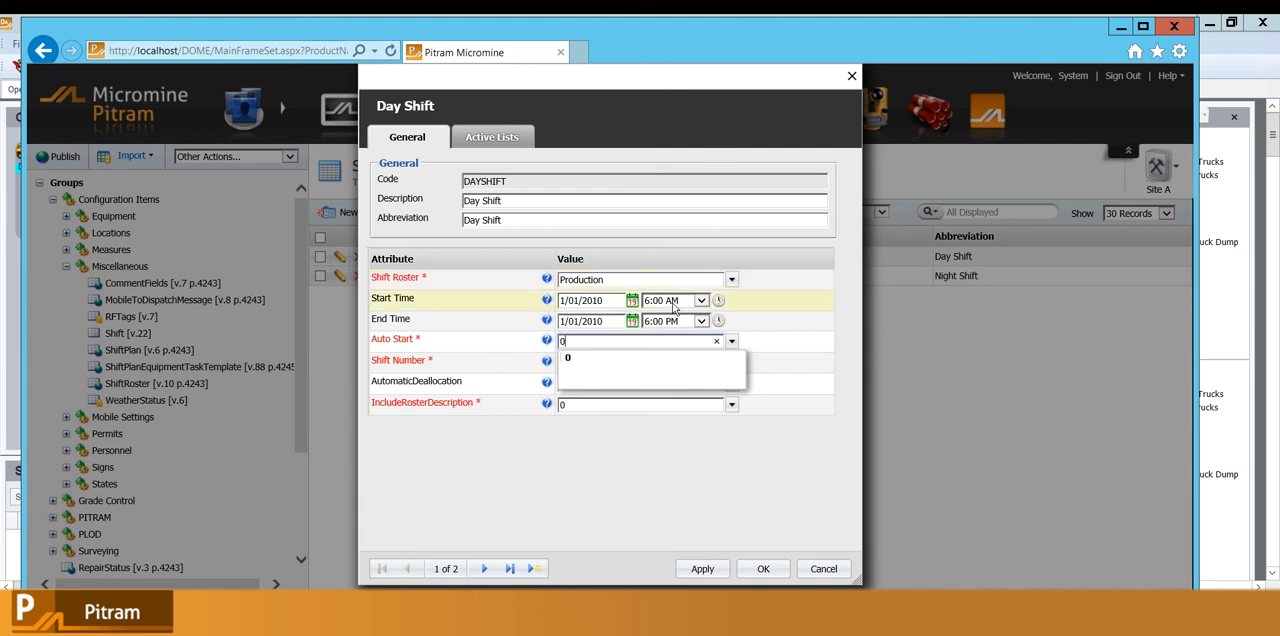
left_click(732, 343)
left_click(732, 341)
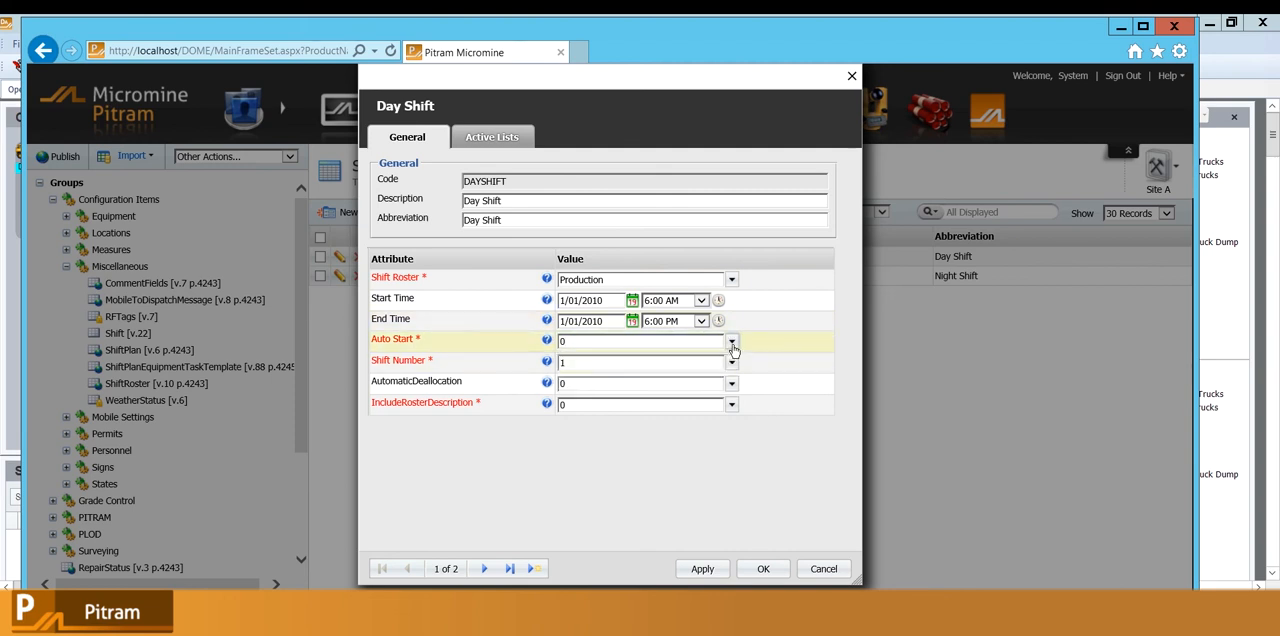
left_click(581, 342)
type("2")
left_click(503, 349)
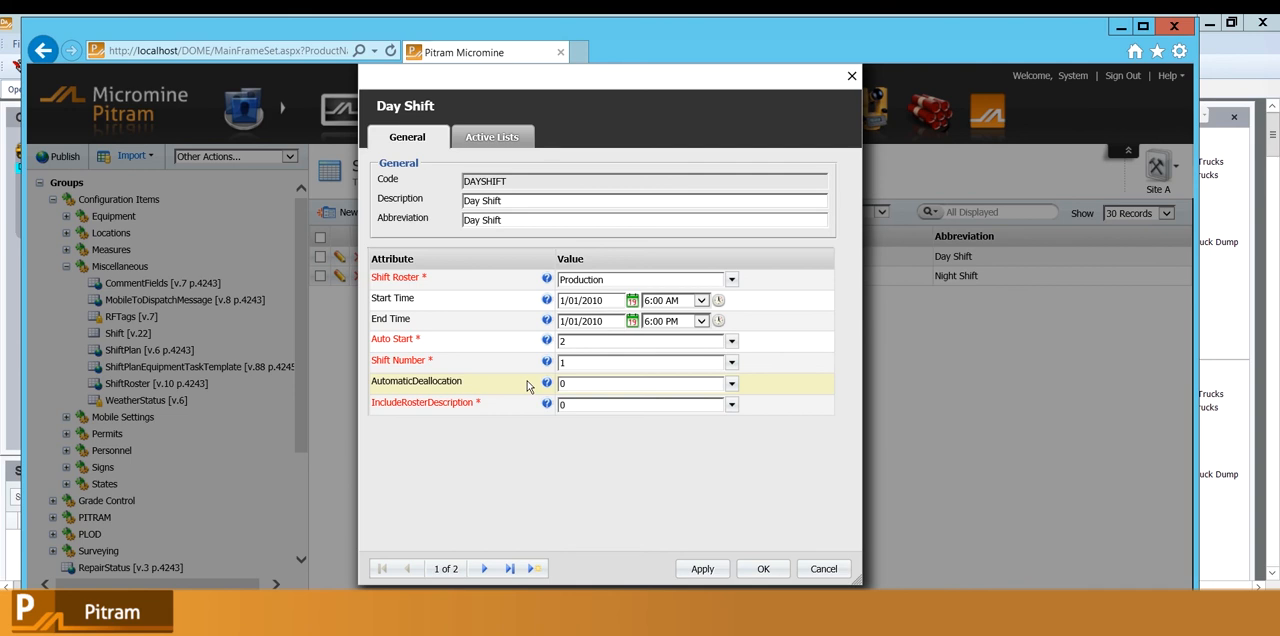
left_click(824, 568)
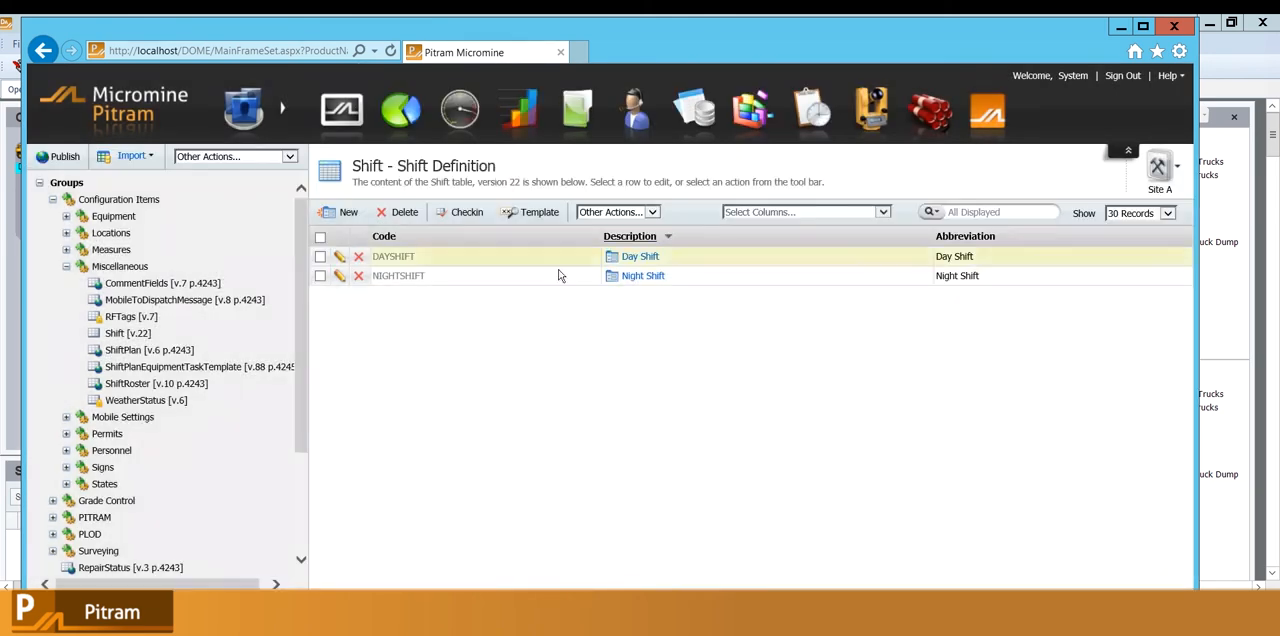
Open the Equipment Measures report in Reporting and remove all selected months from its Period filter.
left_click(408, 114)
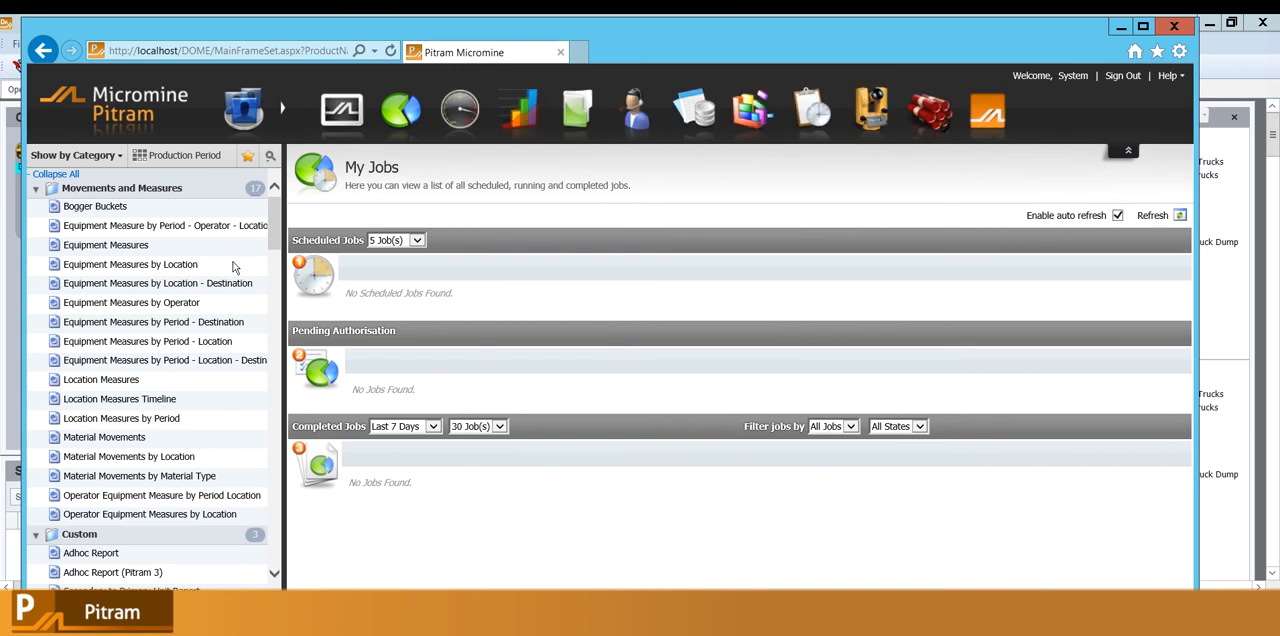
left_click(128, 247)
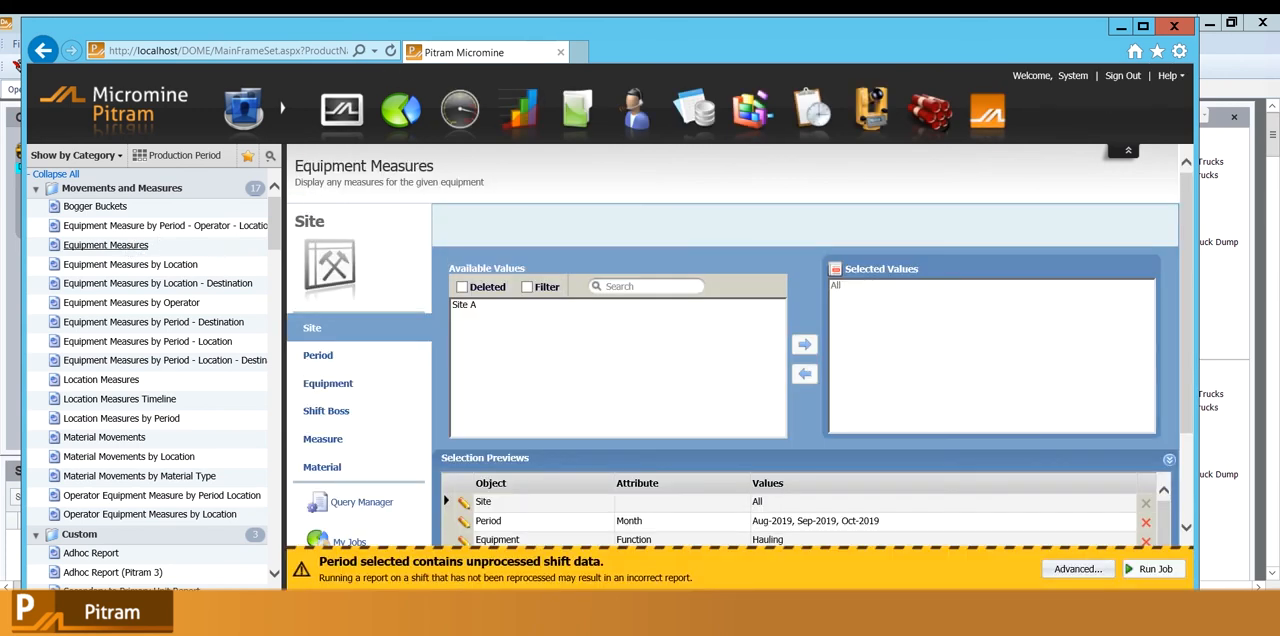
scroll(445, 480, "down", 1)
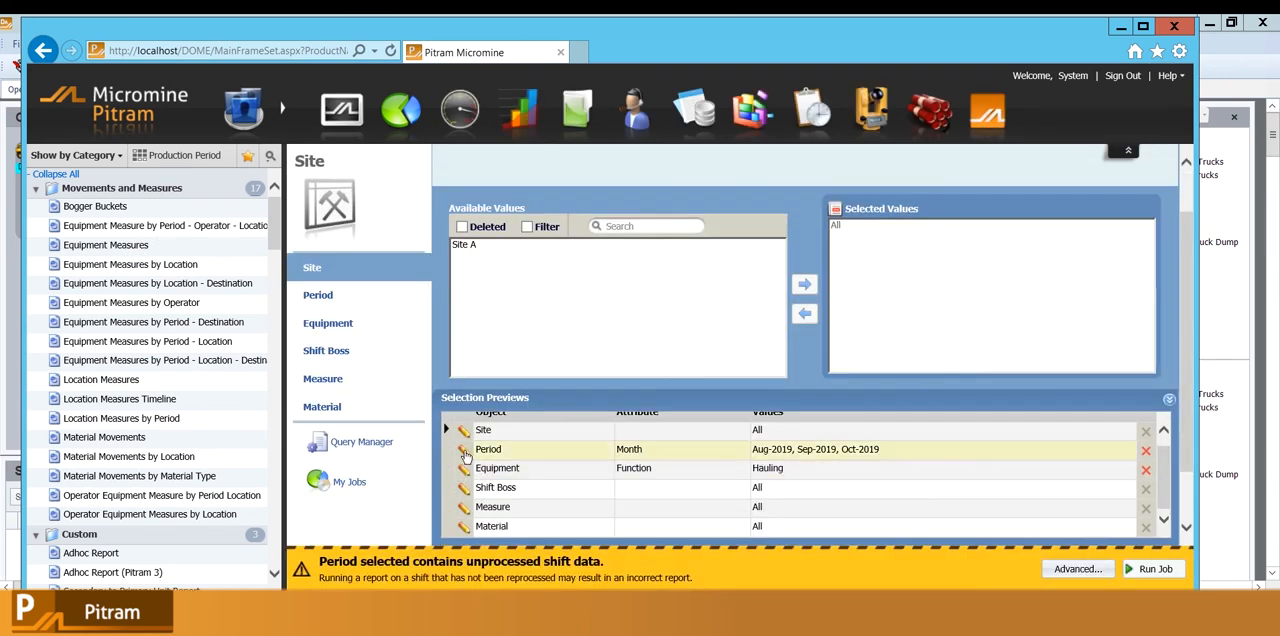
left_click(464, 452)
double_click(850, 286)
double_click(850, 286)
left_click(850, 286)
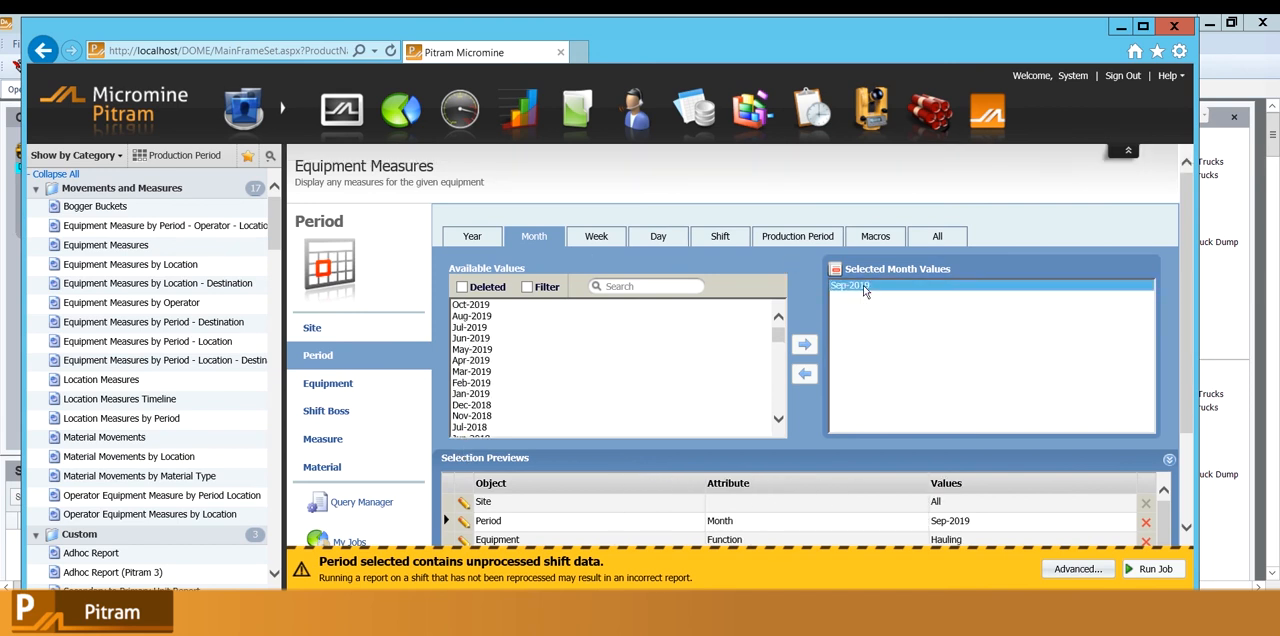
double_click(862, 287)
Browse the October 2019 report periods by shift and by day, highlighting October 18 entries, and return to Data Acquisition.
left_click(727, 242)
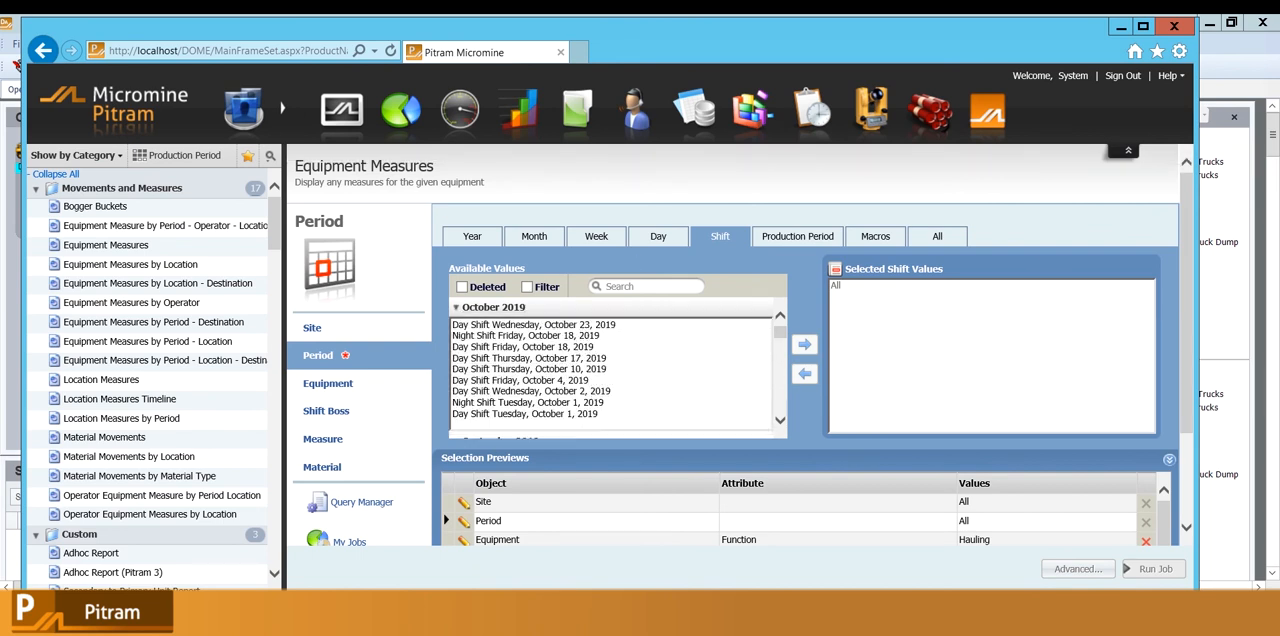
left_click(572, 337)
left_click(574, 346)
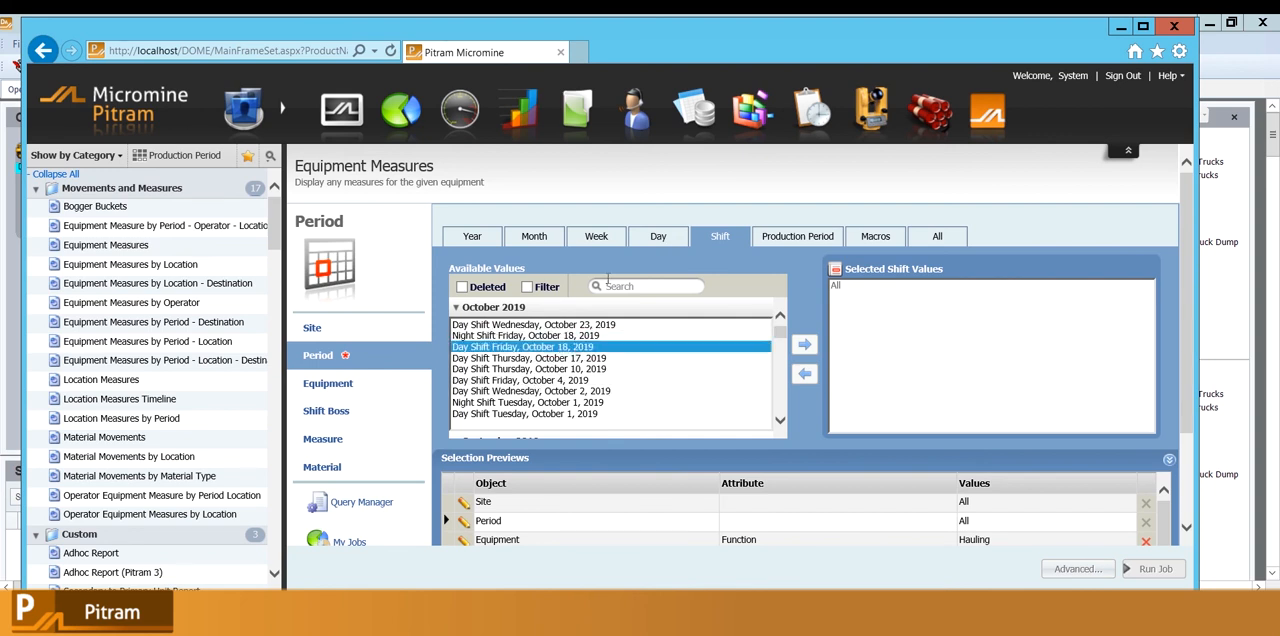
left_click(657, 245)
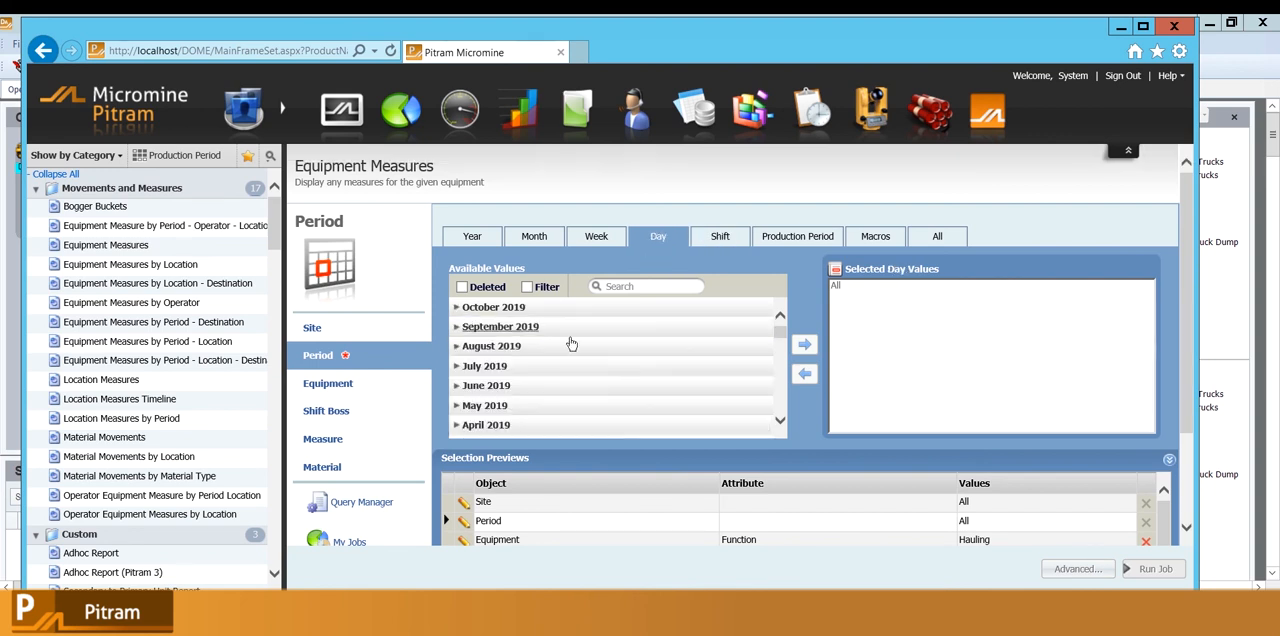
left_click(548, 309)
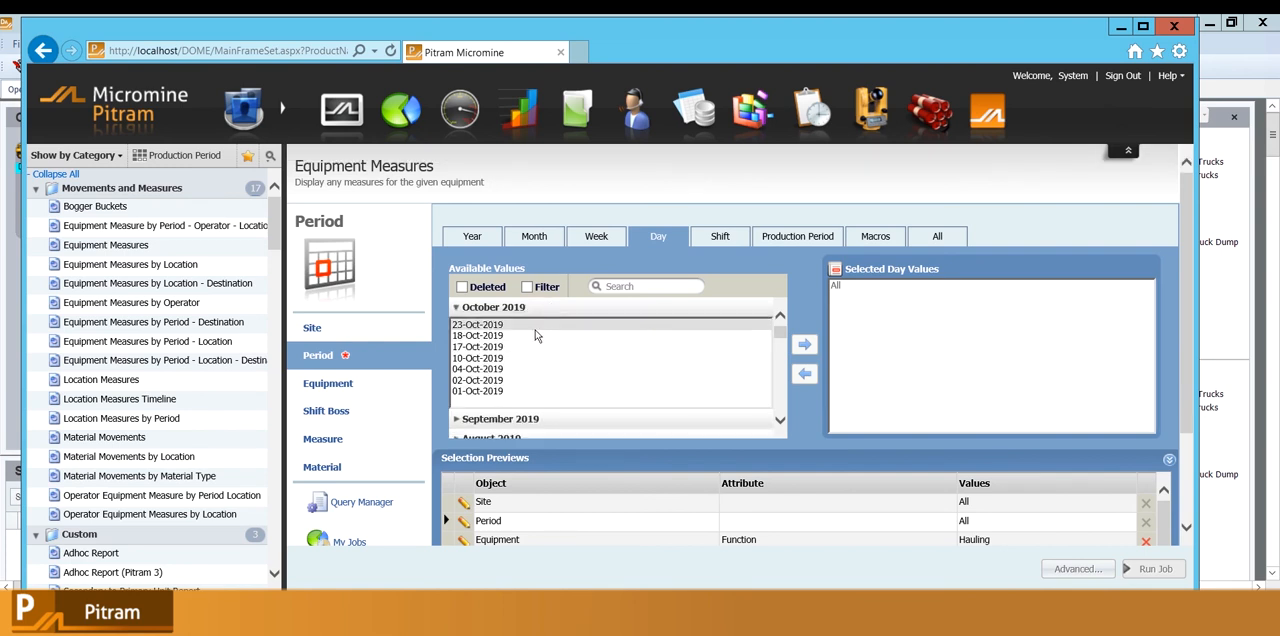
left_click(532, 336)
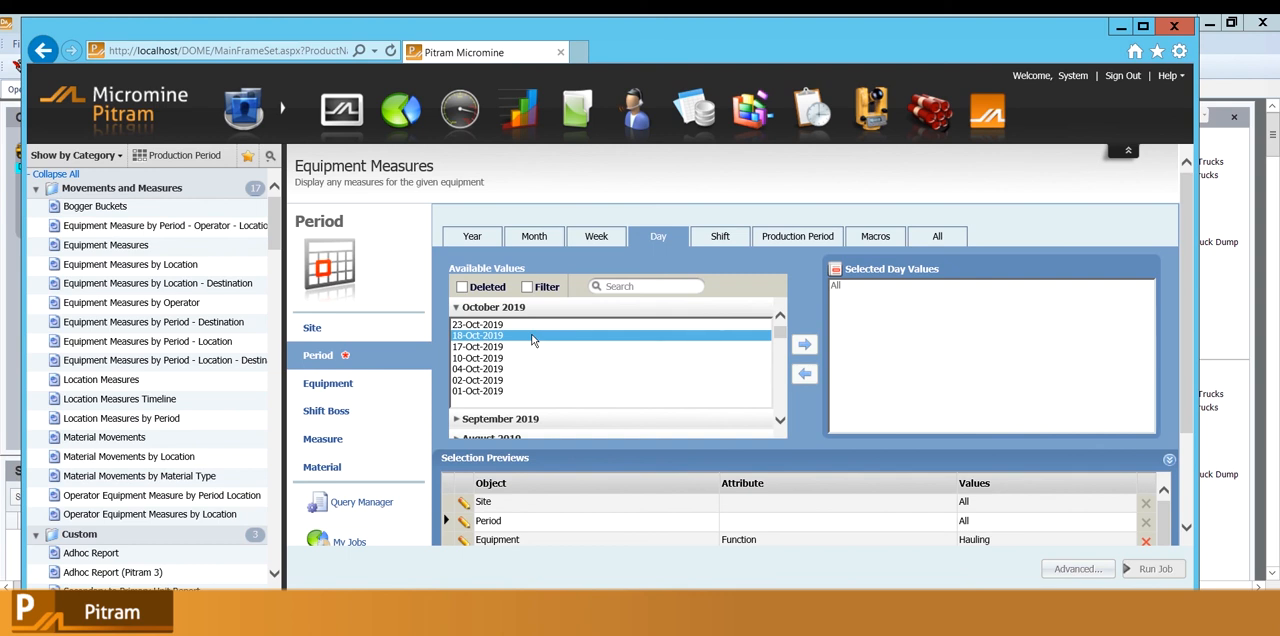
left_click(1121, 29)
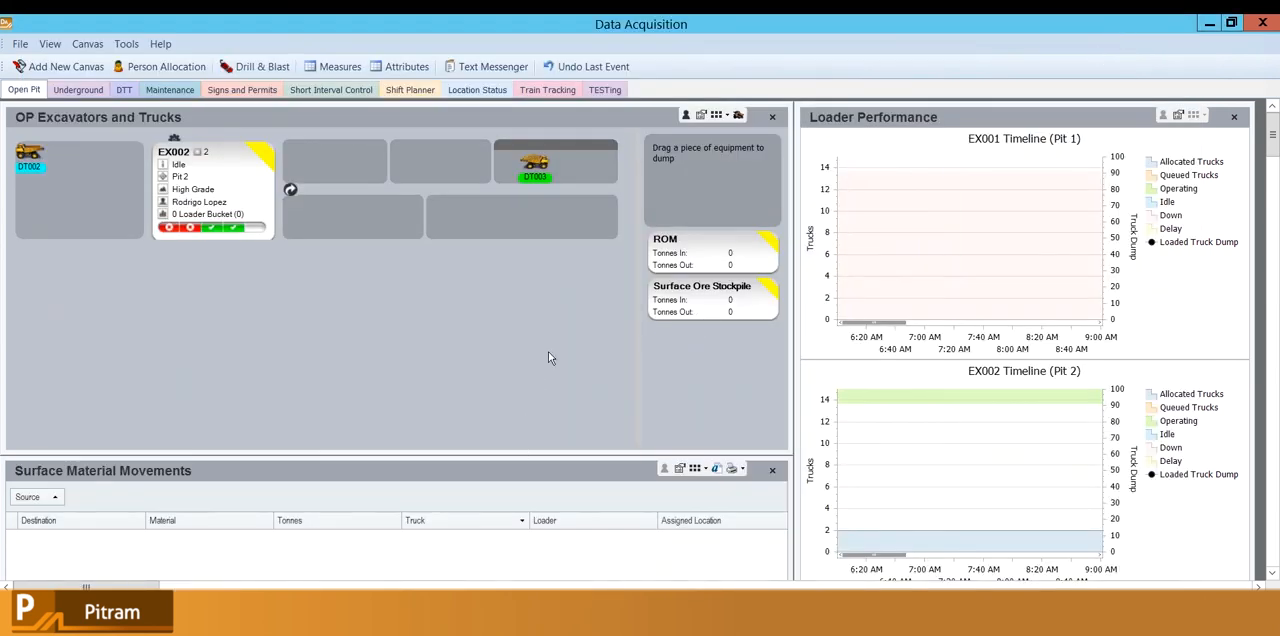